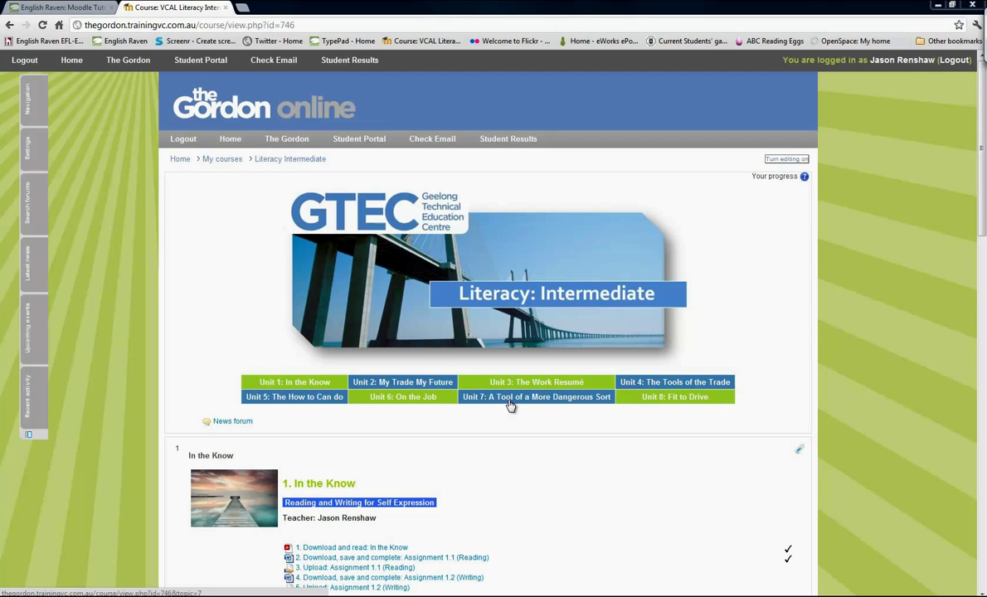
Step: Open the Unit 1 tab, then show the Unit 3: The Work Resumé section of Literacy Intermediate
click(296, 382)
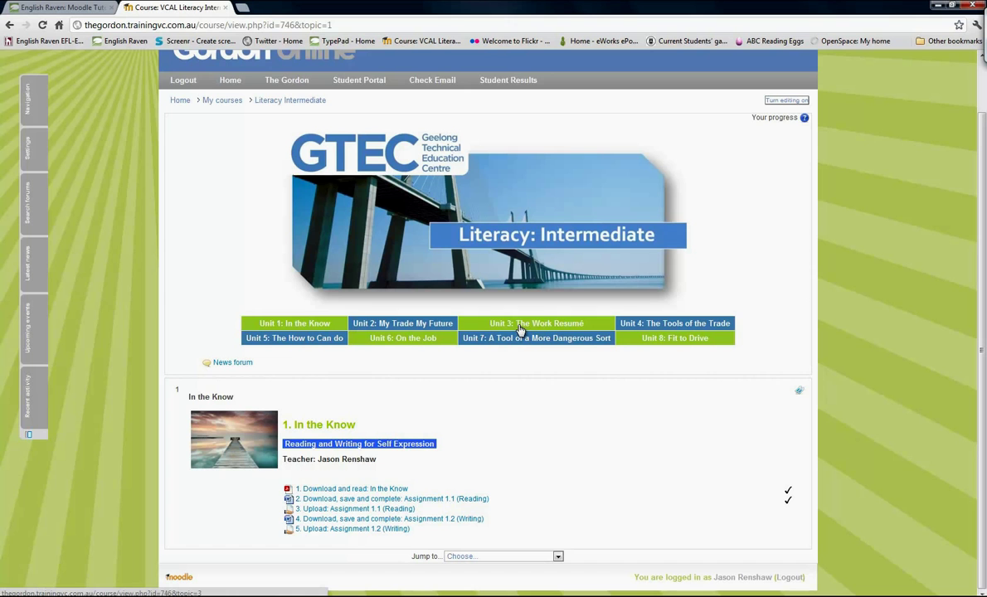
click(520, 330)
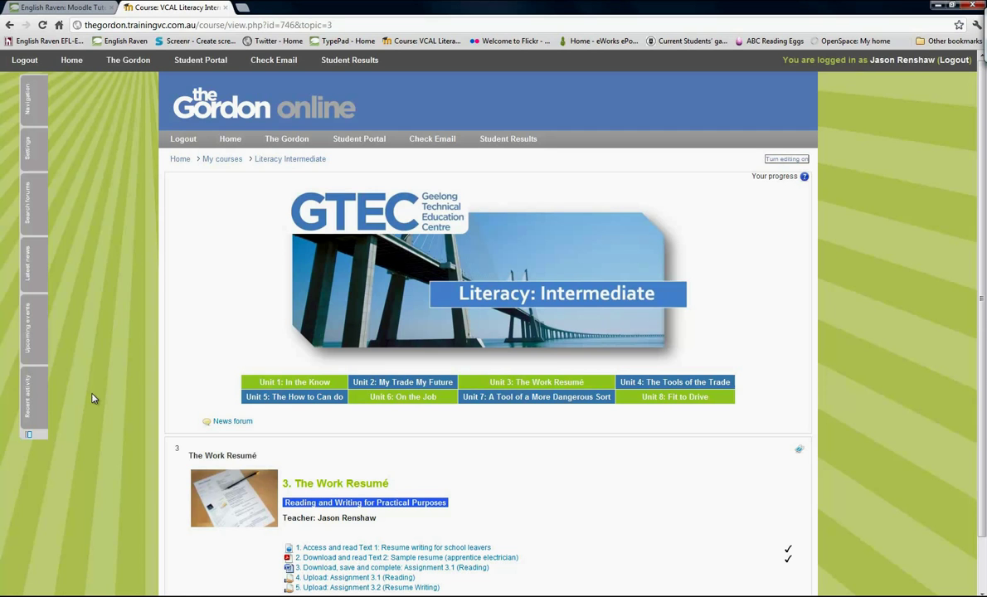
Step: Turn editing on and edit the General section summary, scrolling down to its unit table
click(786, 160)
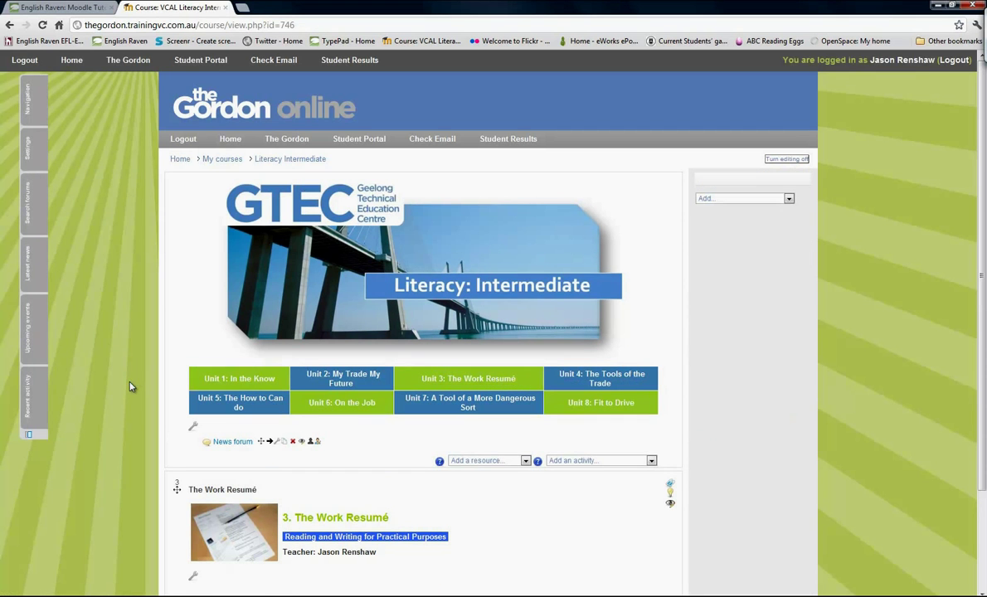
click(194, 428)
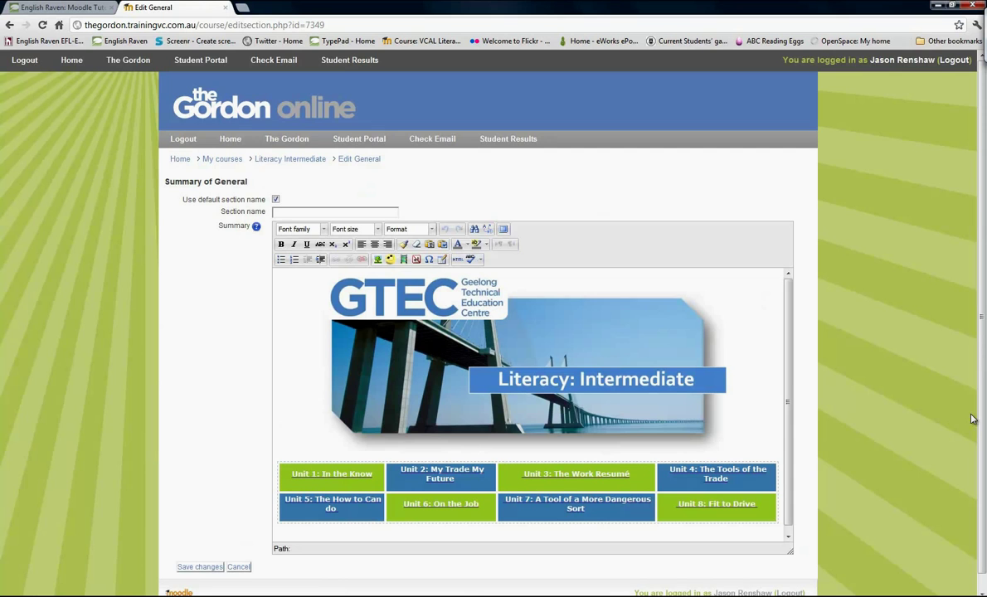
scroll(966, 249, down, 1)
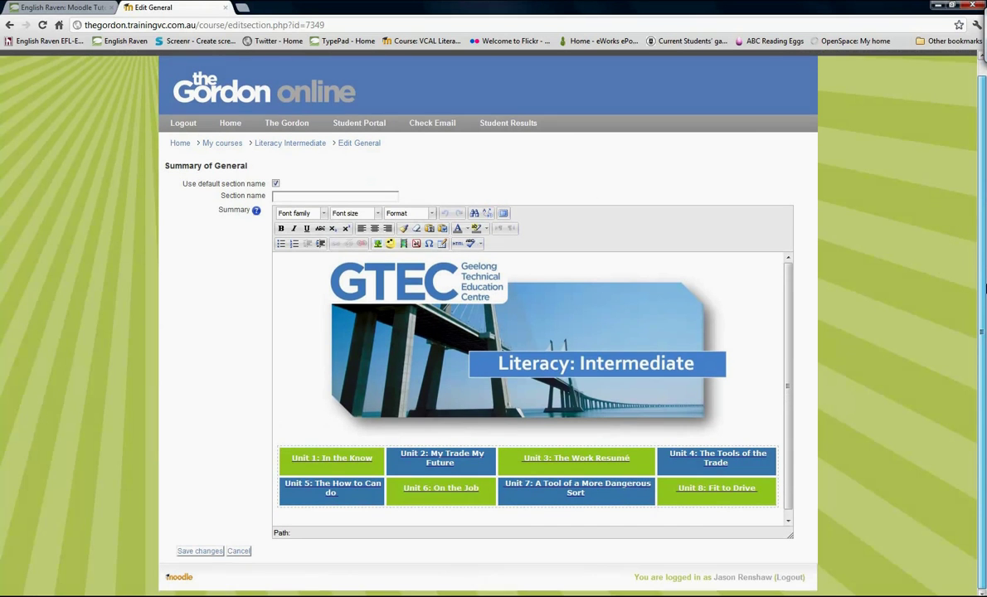
Step: Open Table cell properties for the Unit 1: In the Know cell from its Cell context menu
click(332, 468)
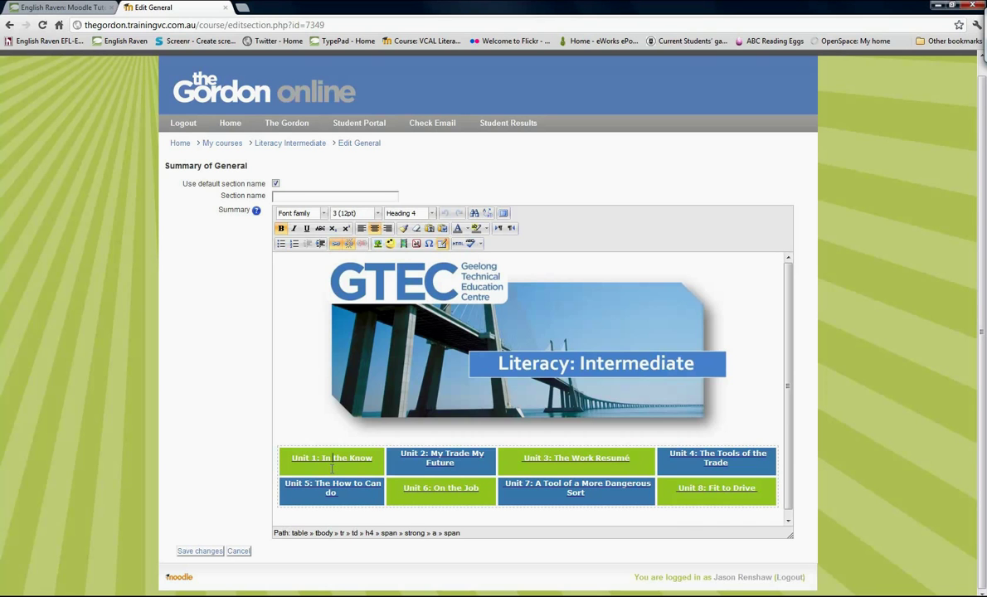
right_click(334, 471)
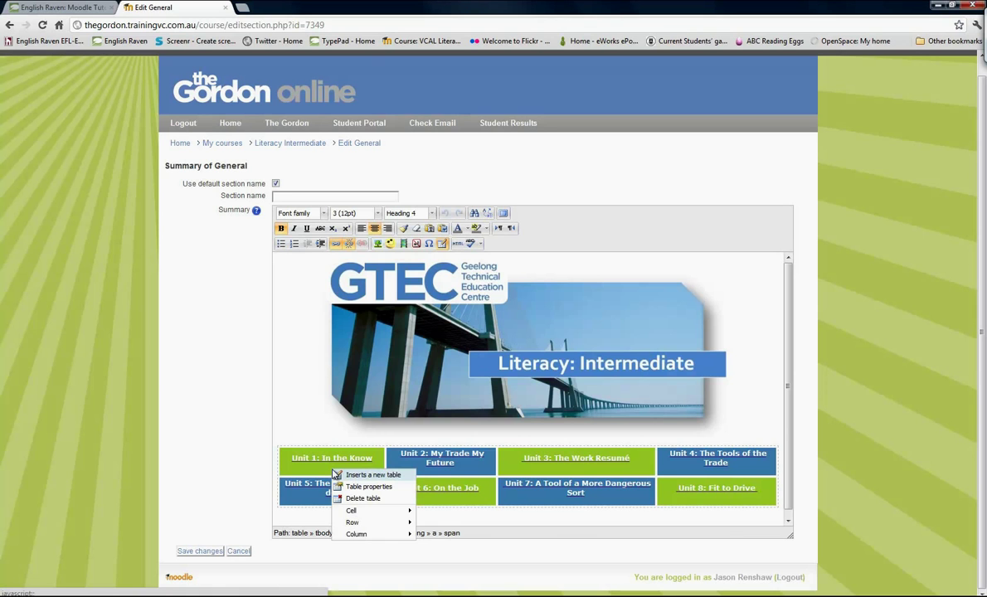
mouse_move(352, 511)
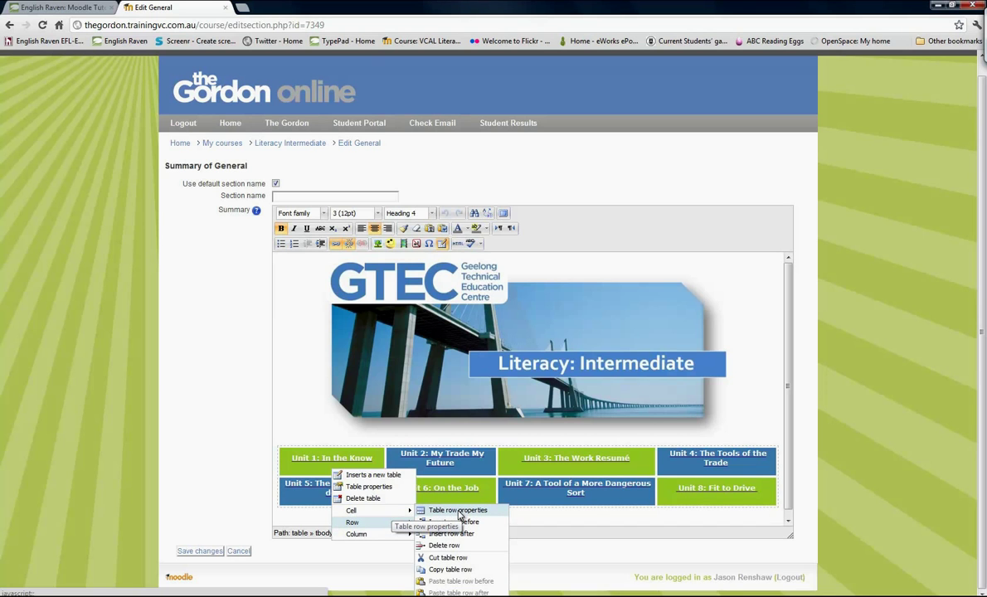
click(308, 472)
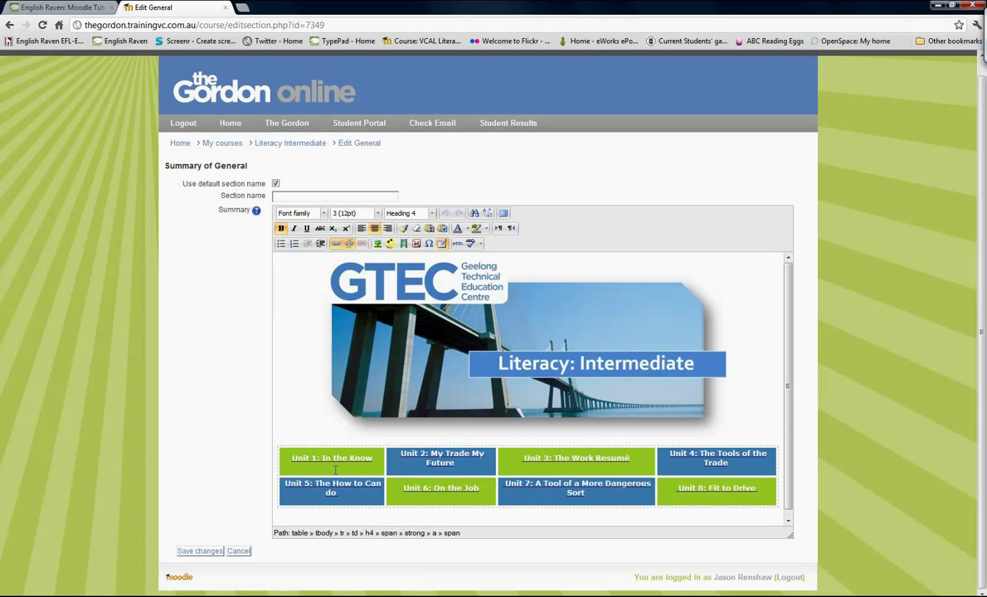
right_click(335, 467)
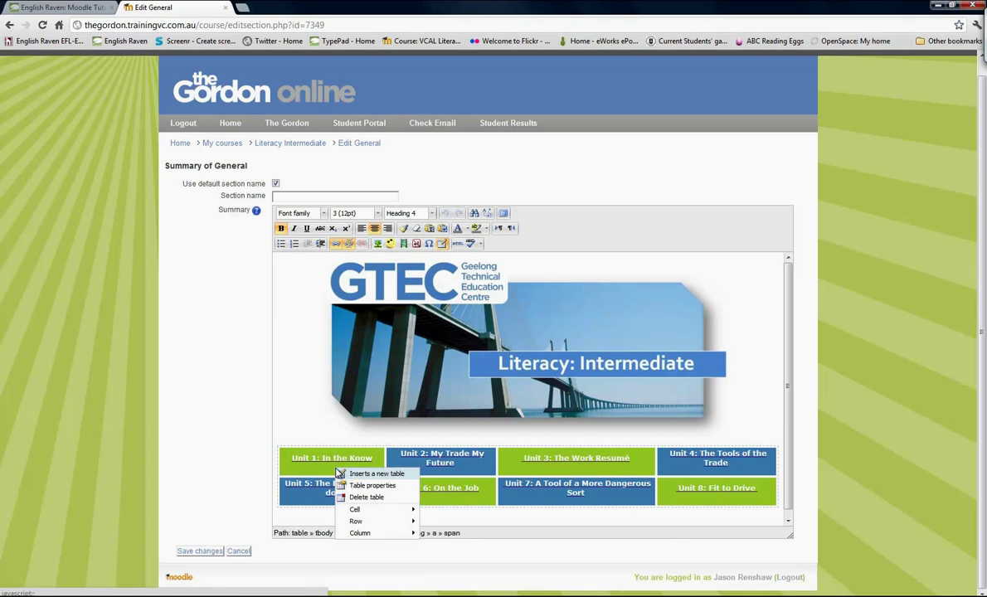
mouse_move(370, 511)
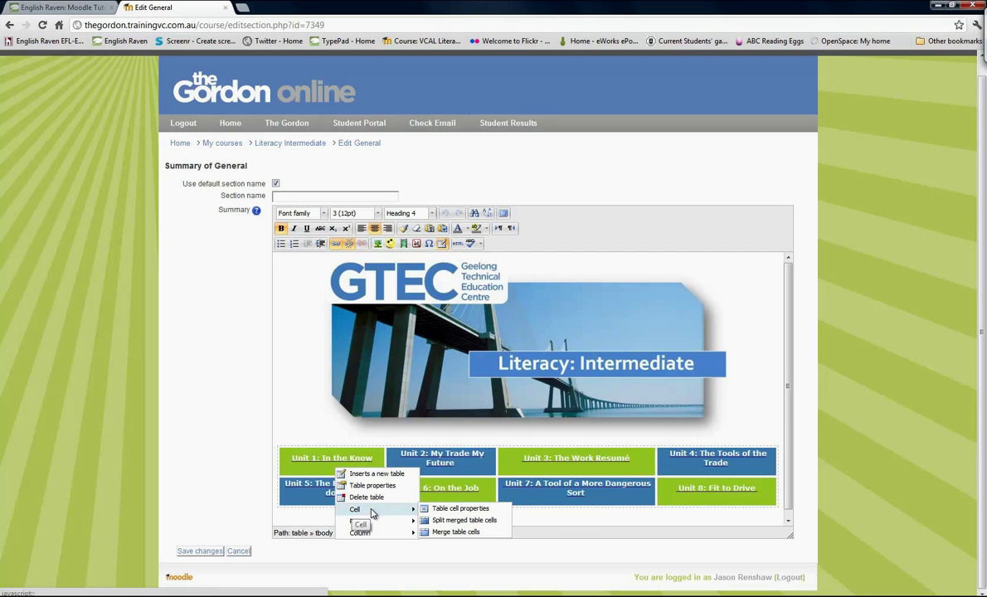
click(441, 510)
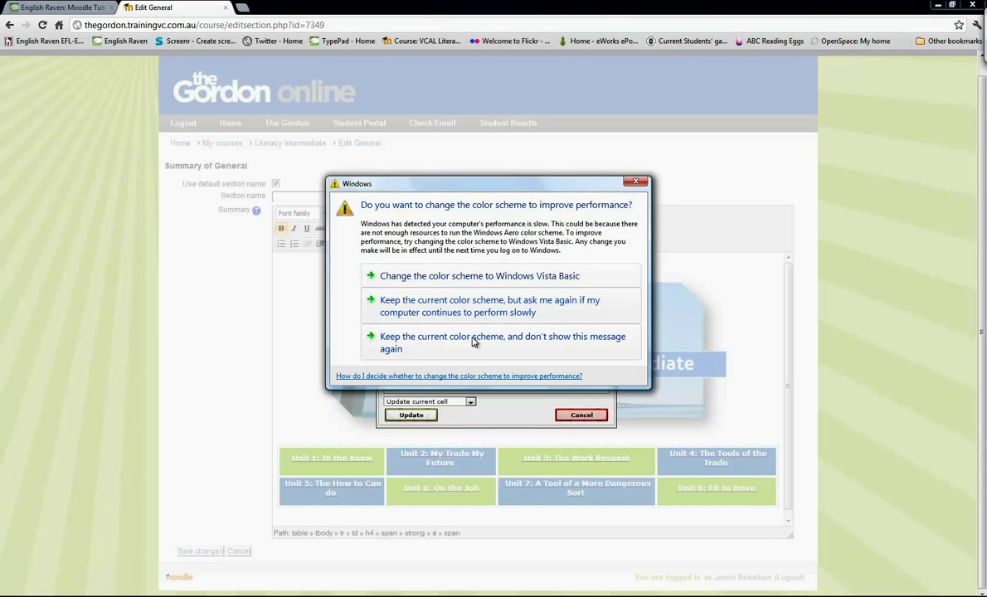
Step: Dismiss the Windows colour-scheme prompt and set the dialog to Update all cells in row
click(497, 341)
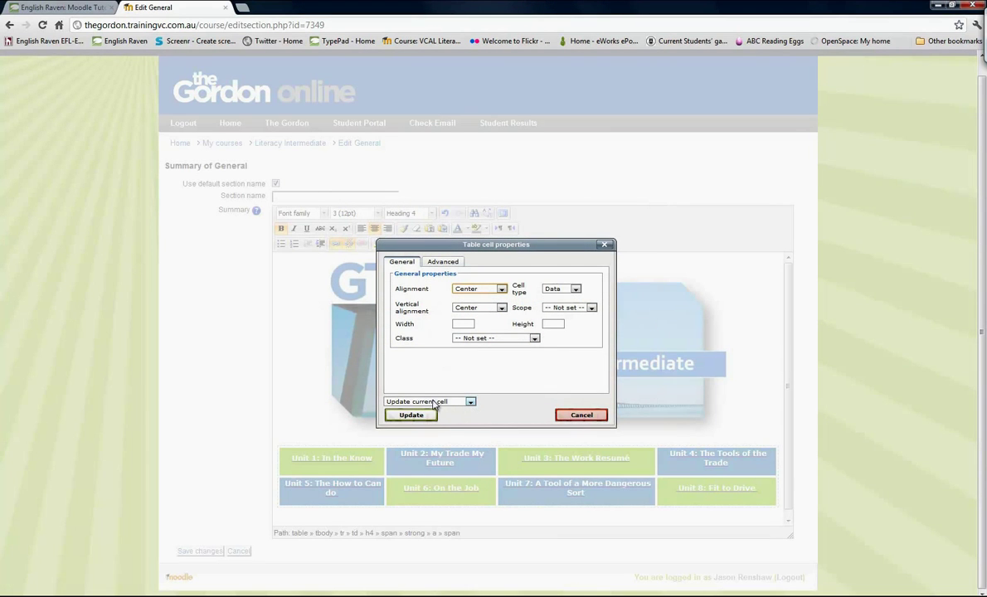
click(439, 403)
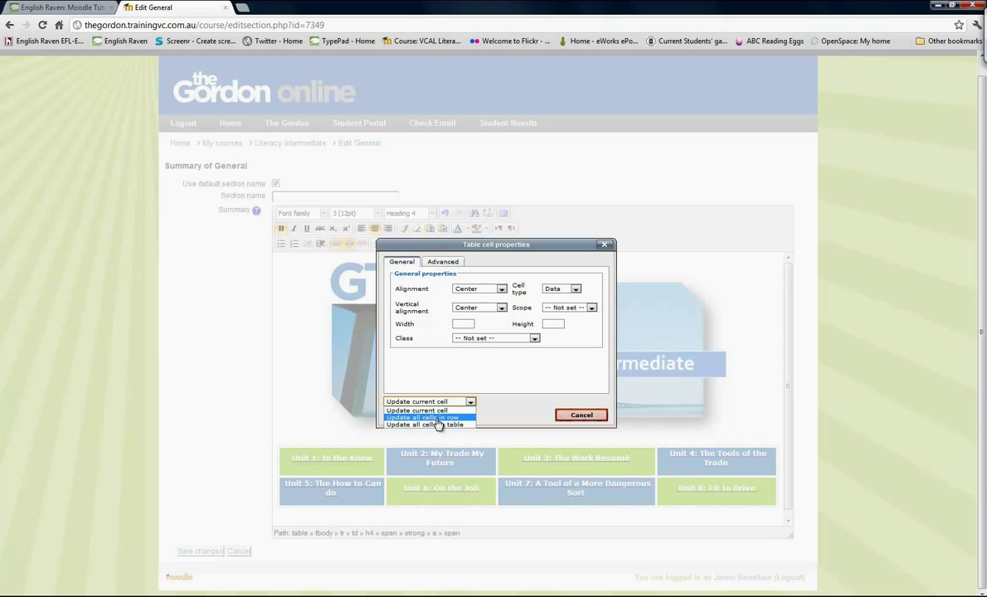
click(439, 418)
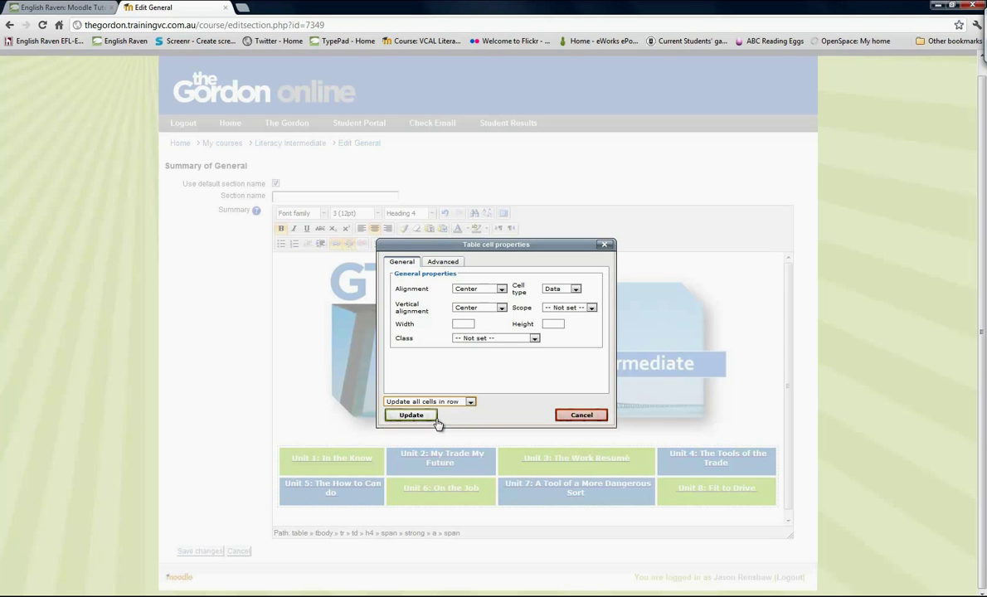
Step: Apply the named colour Steel Blue (#4682b4) as the row's background from the Advanced tab
click(445, 264)
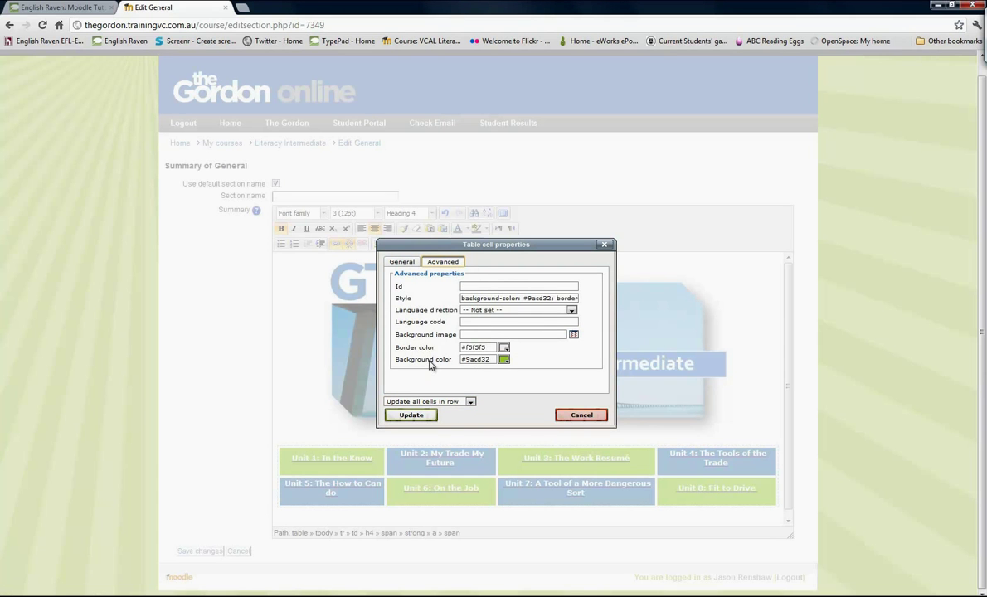
click(504, 362)
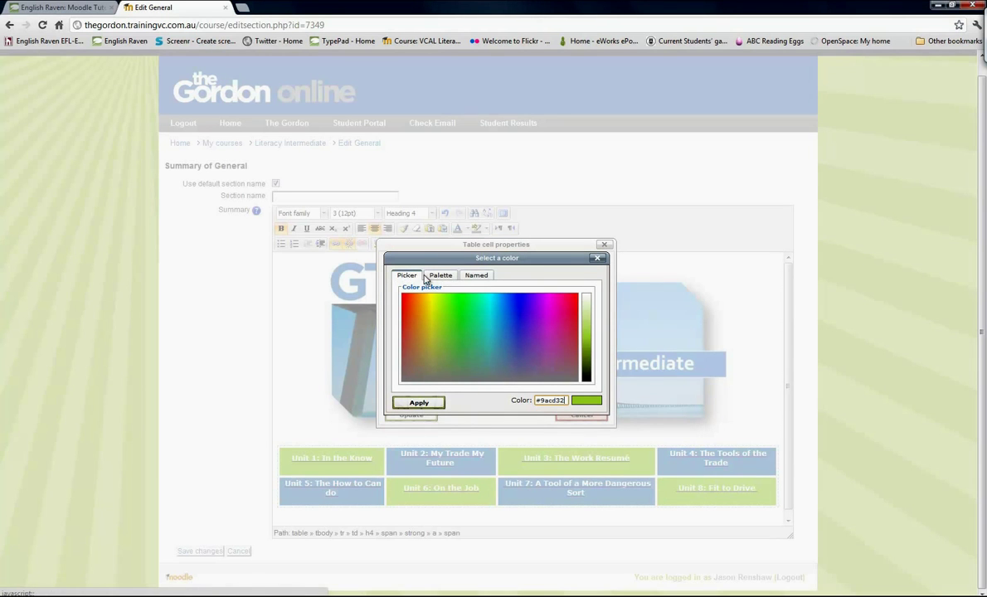
click(478, 278)
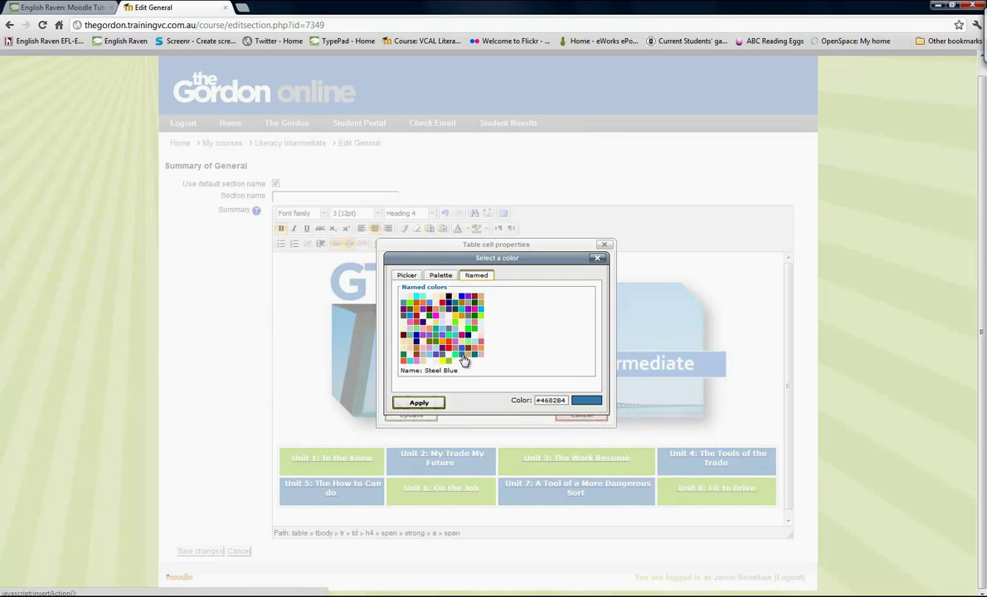
click(464, 360)
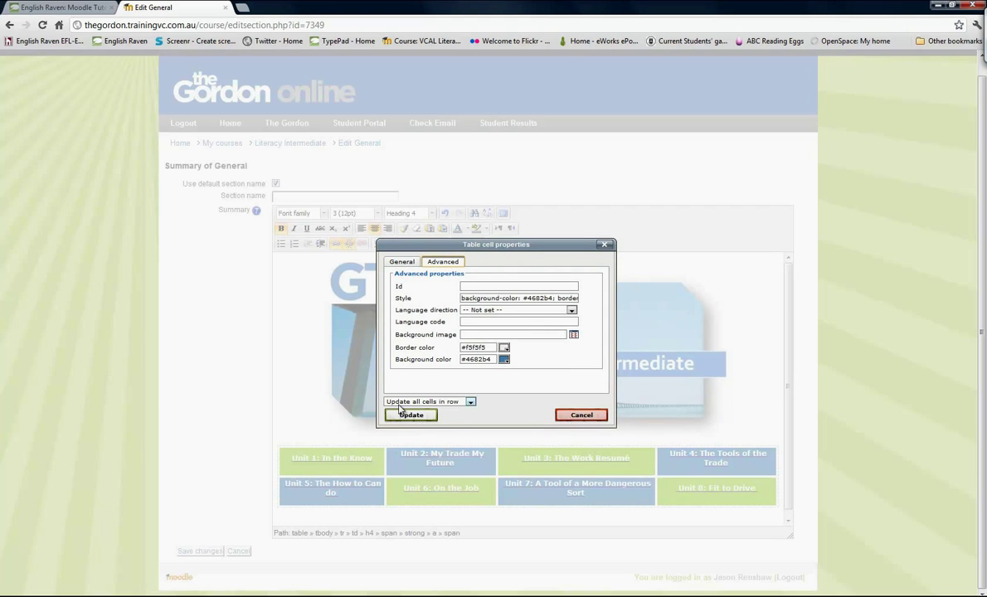
click(412, 415)
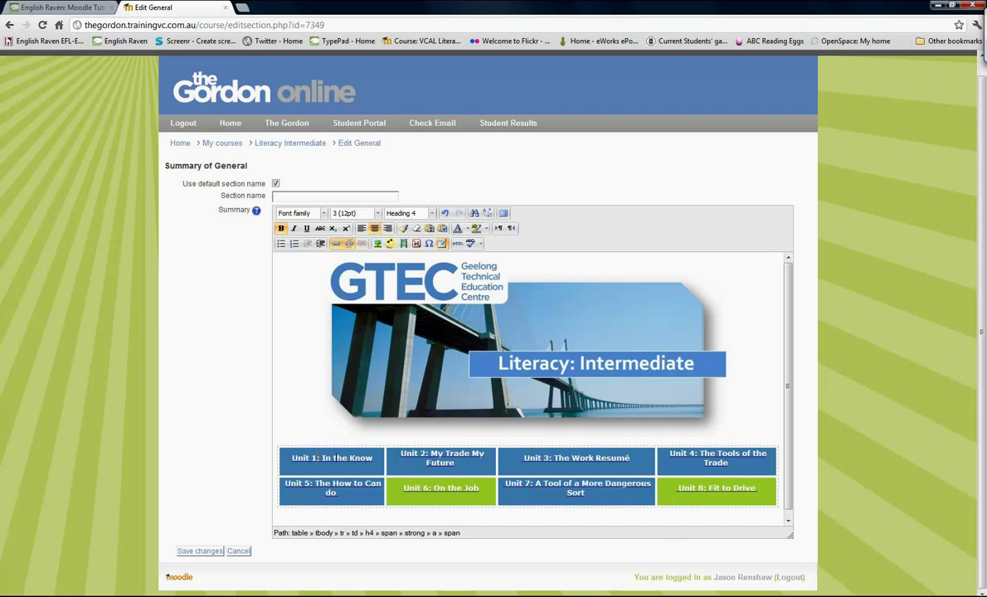
Step: Give only the Unit 1 cell a Yellow Green (#9acd32) background through Table cell properties
right_click(336, 467)
mouse_move(362, 512)
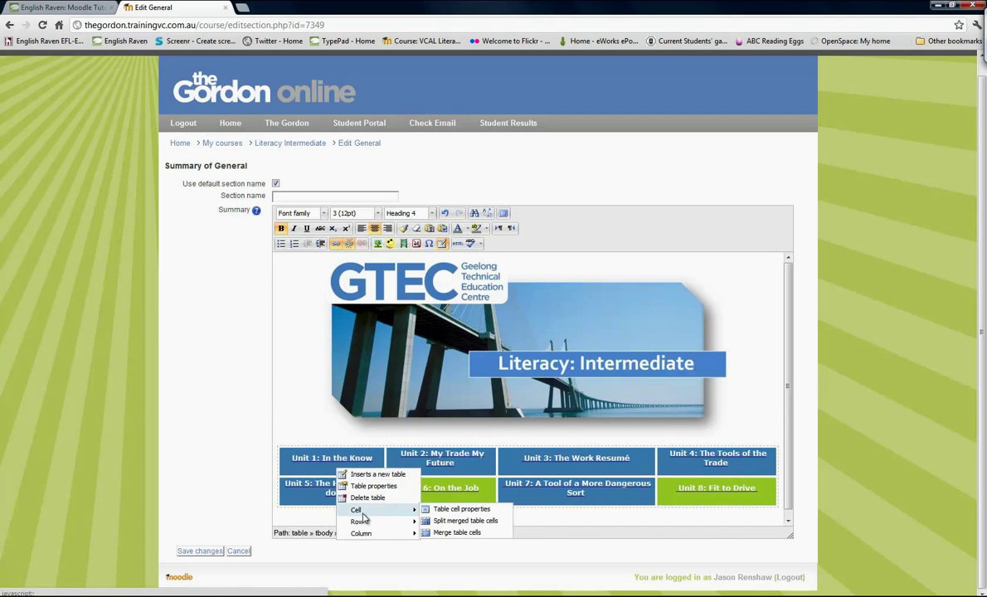
click(462, 510)
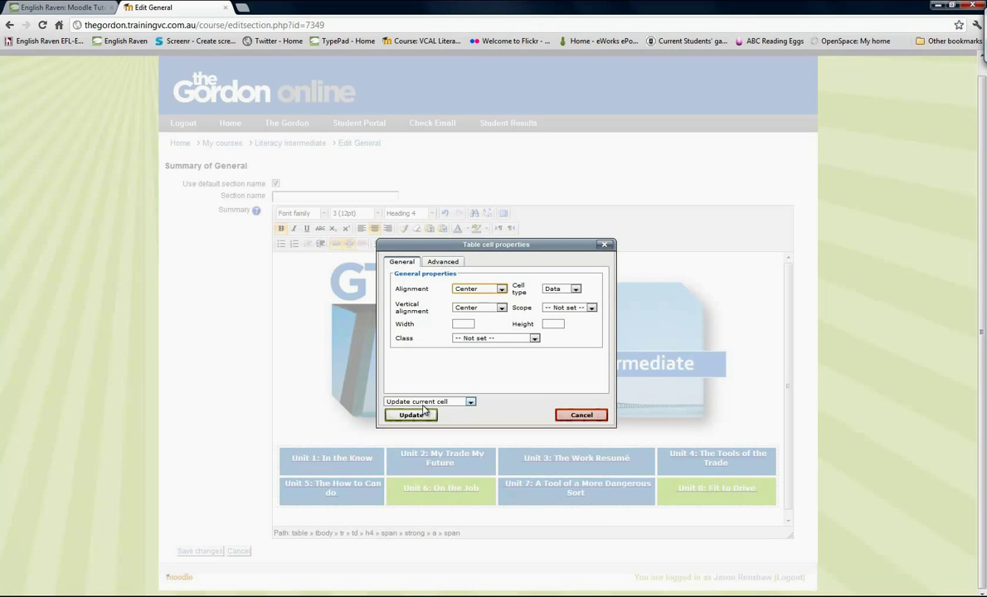
click(470, 403)
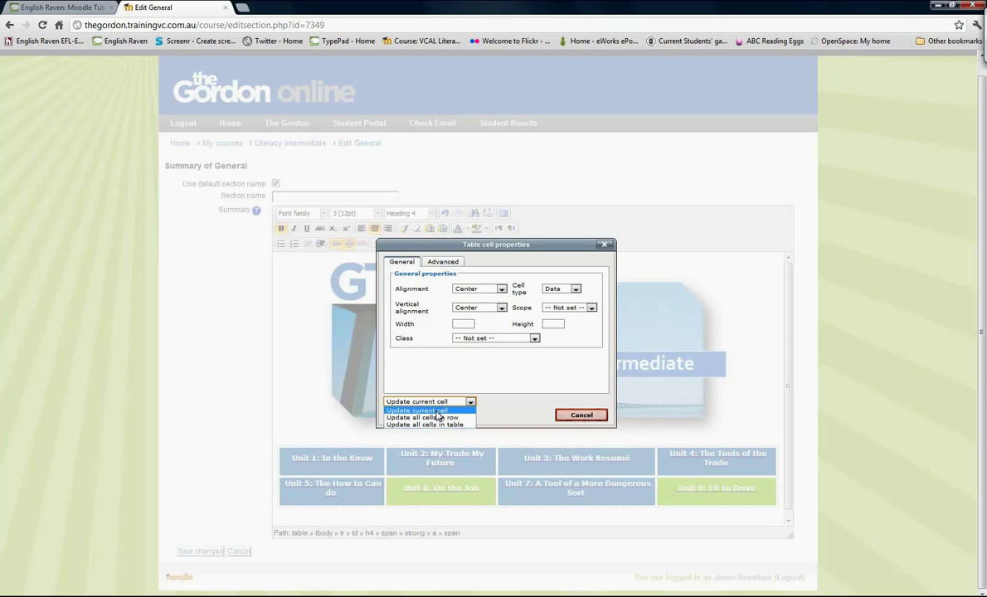
click(437, 411)
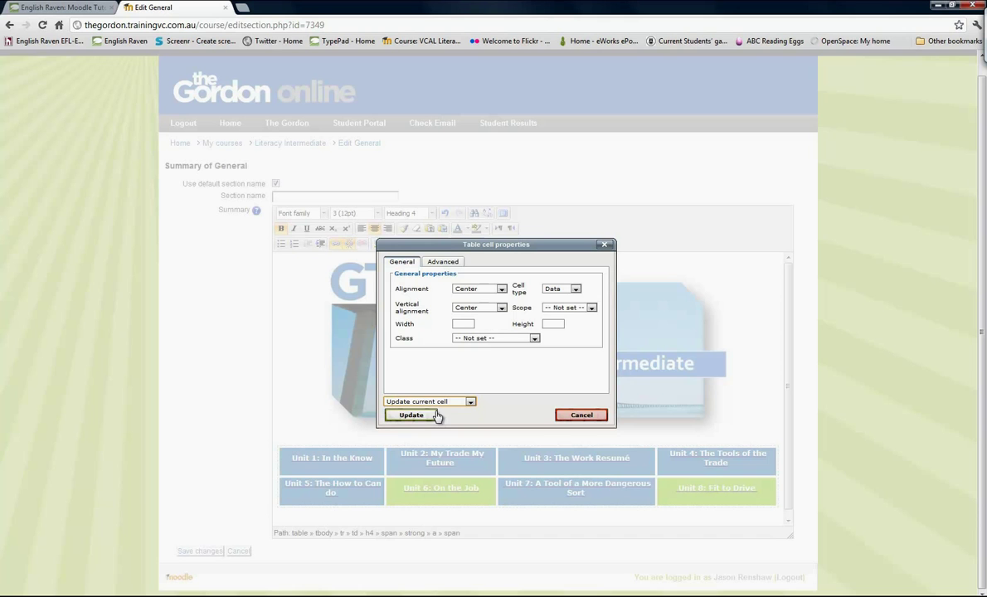
click(441, 264)
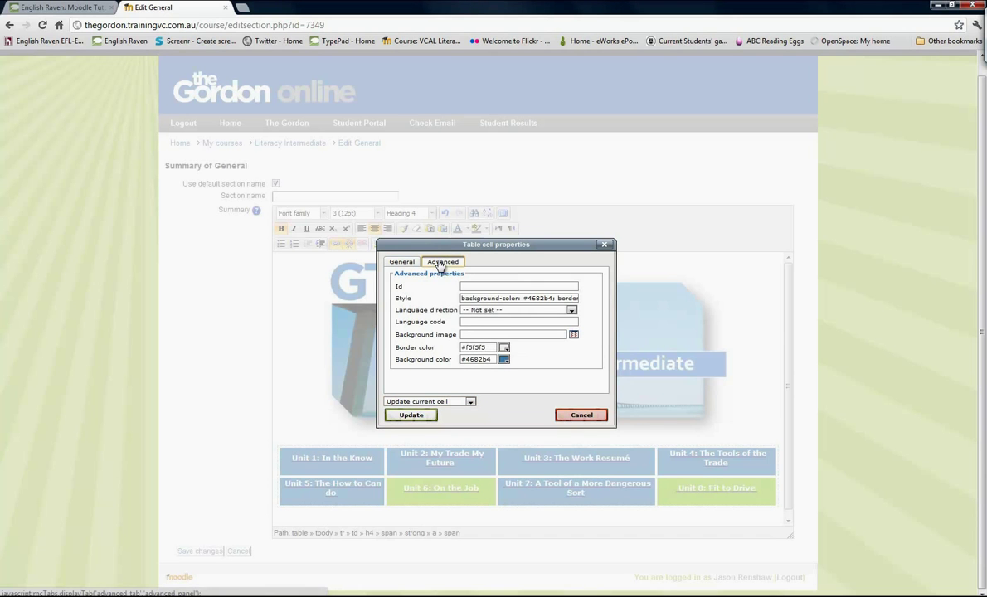
click(504, 361)
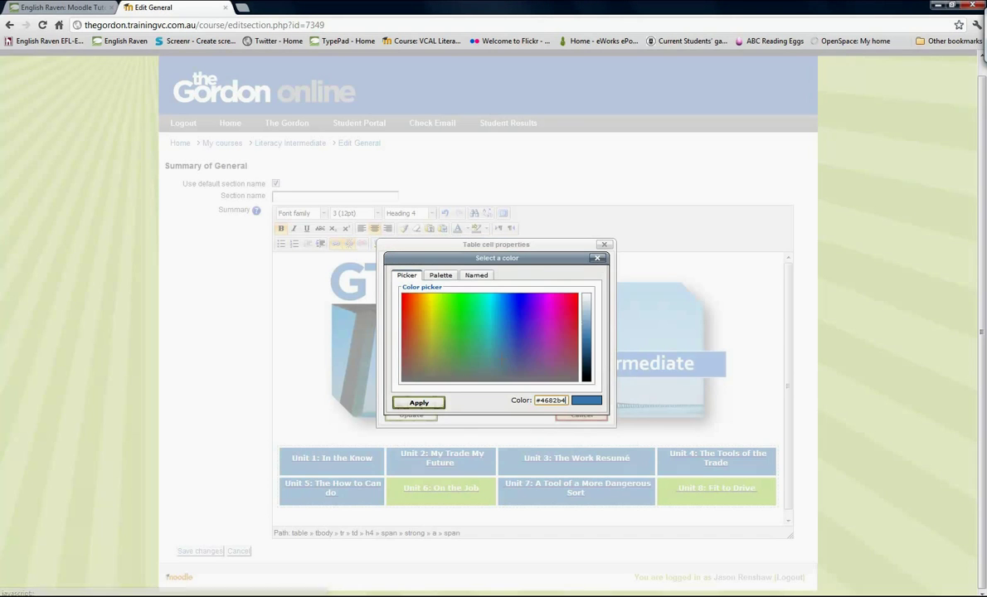
click(477, 276)
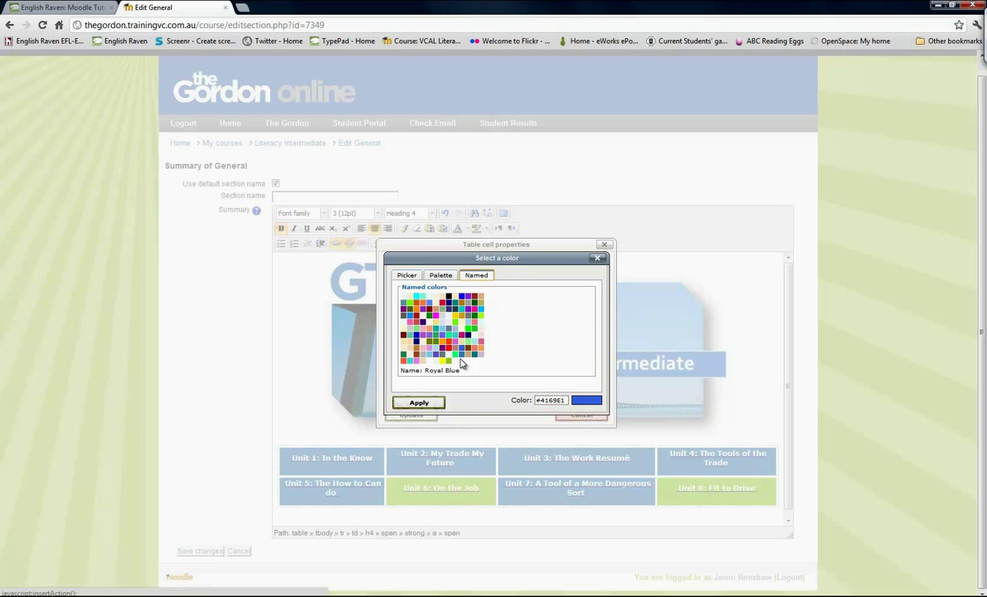
click(448, 365)
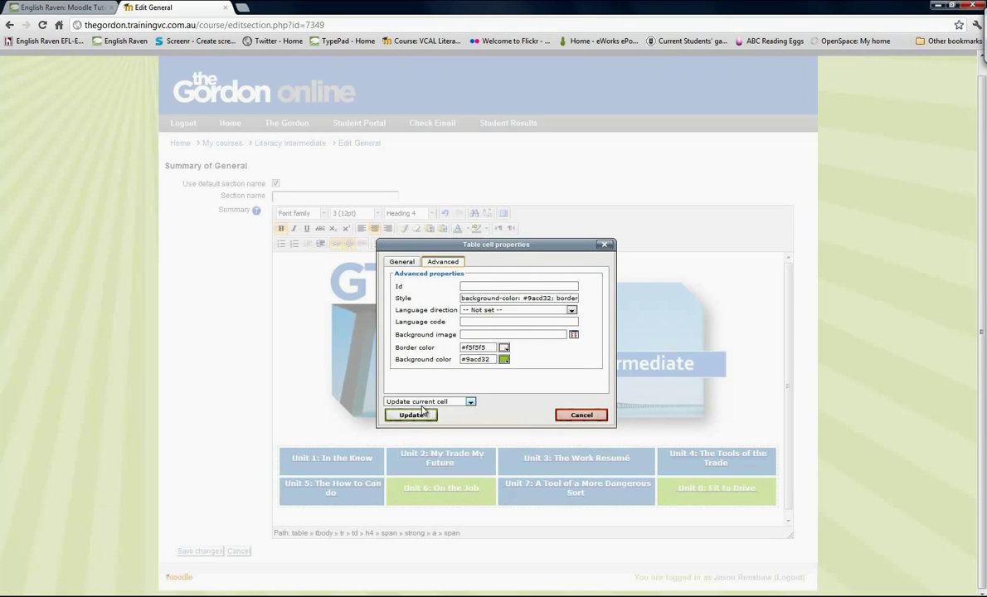
click(409, 415)
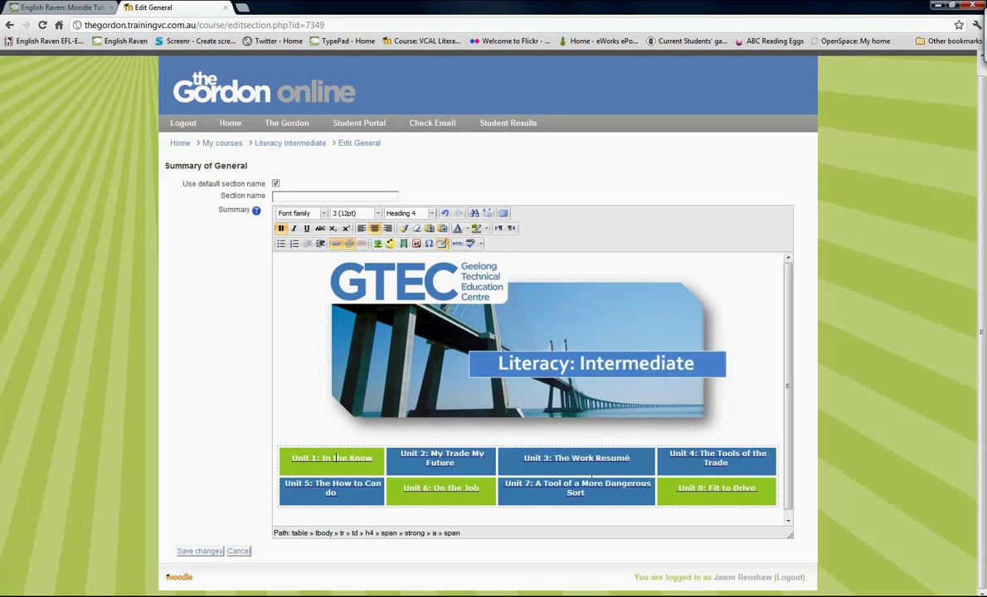
Step: Set the Unit 3: The Work Resumé cell alone to a Yellow Green background
right_click(582, 467)
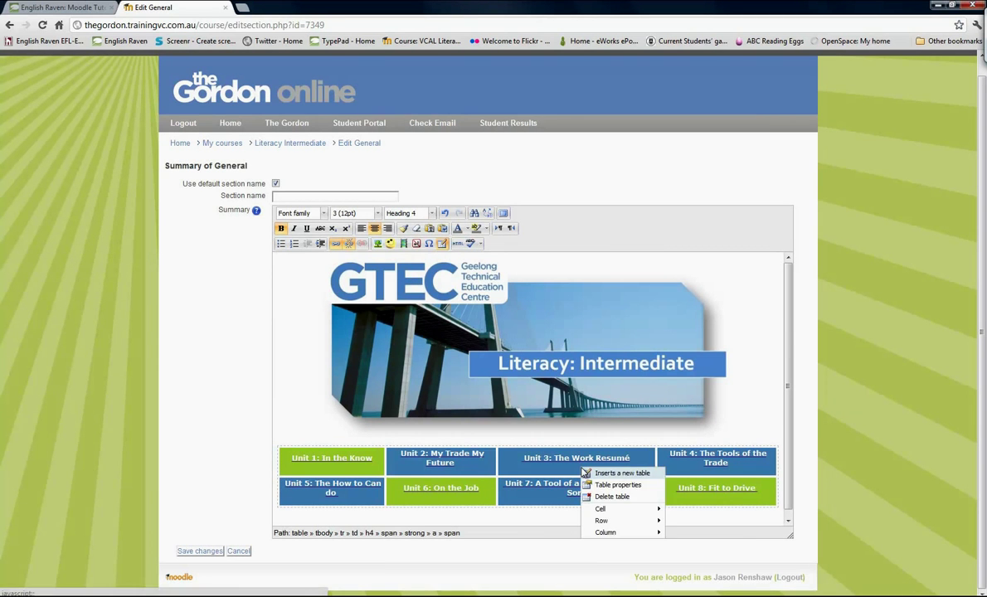
mouse_move(639, 508)
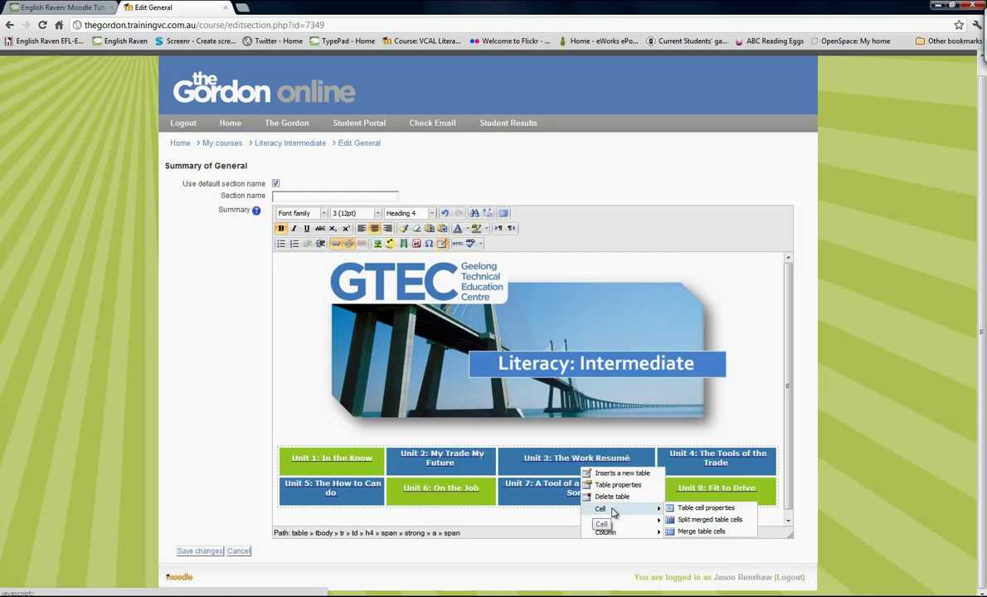
click(706, 509)
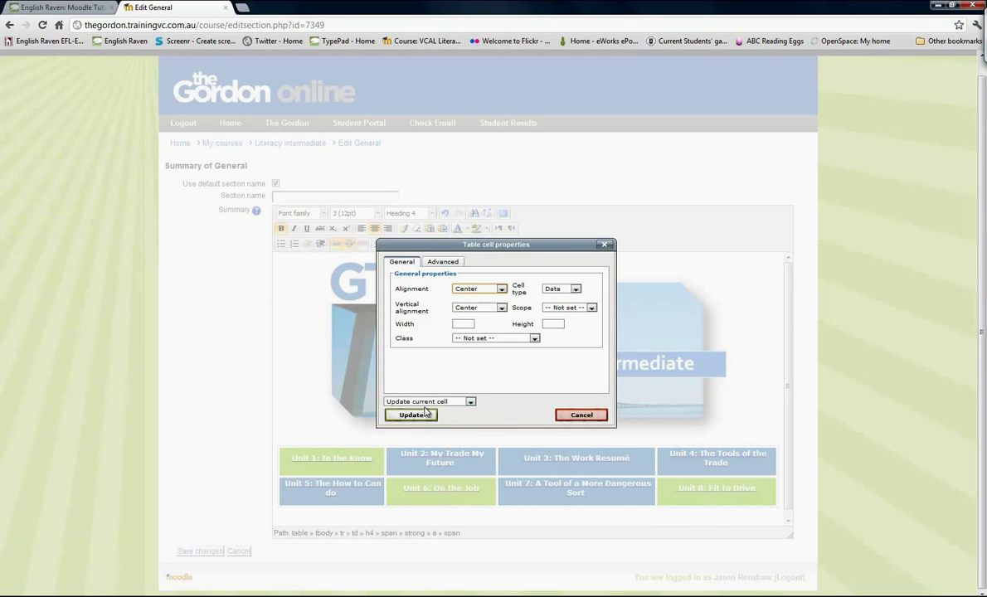
click(433, 263)
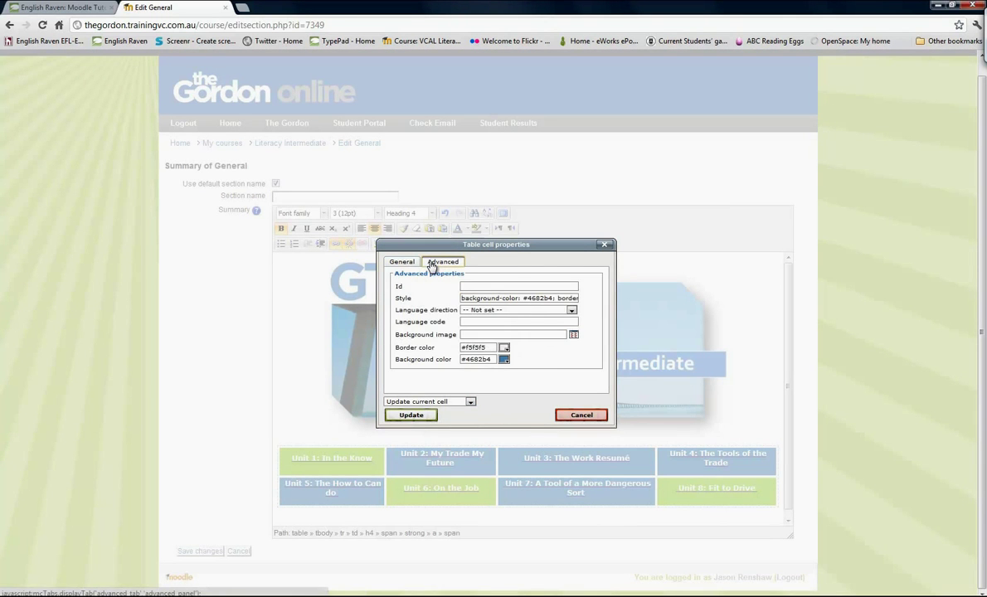
click(504, 360)
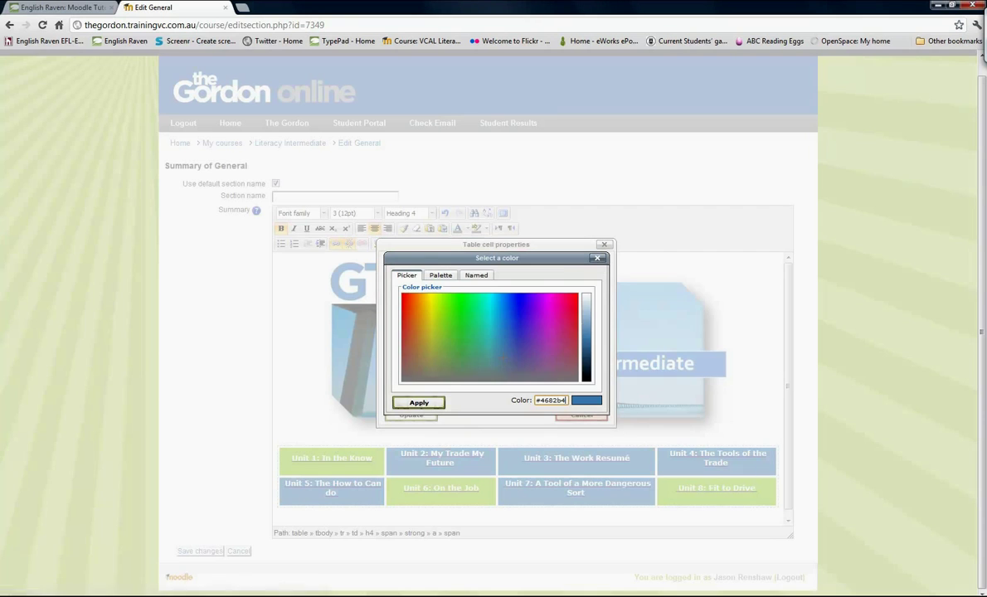
click(478, 279)
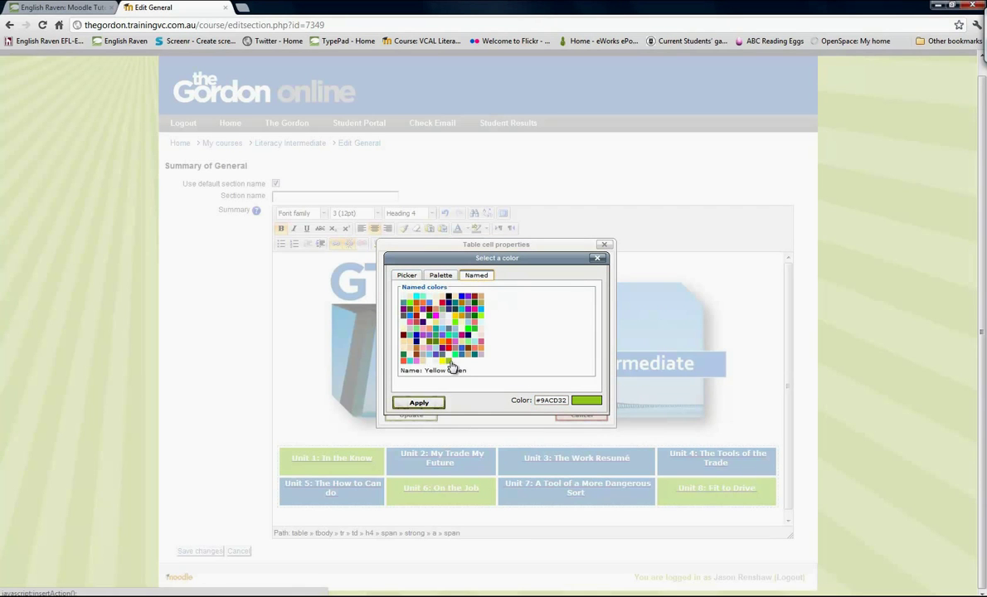
click(450, 366)
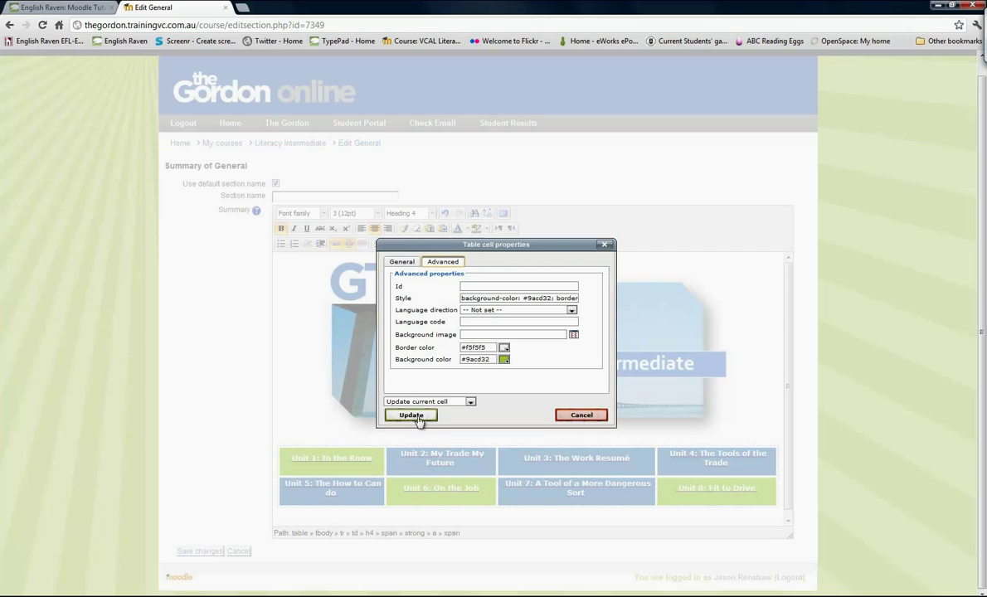
click(471, 402)
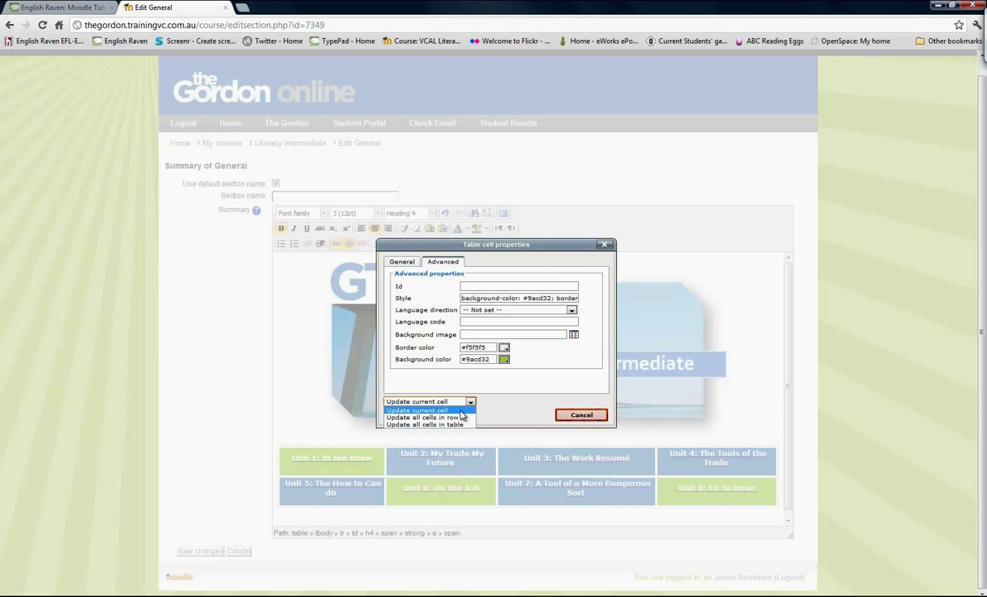
click(461, 410)
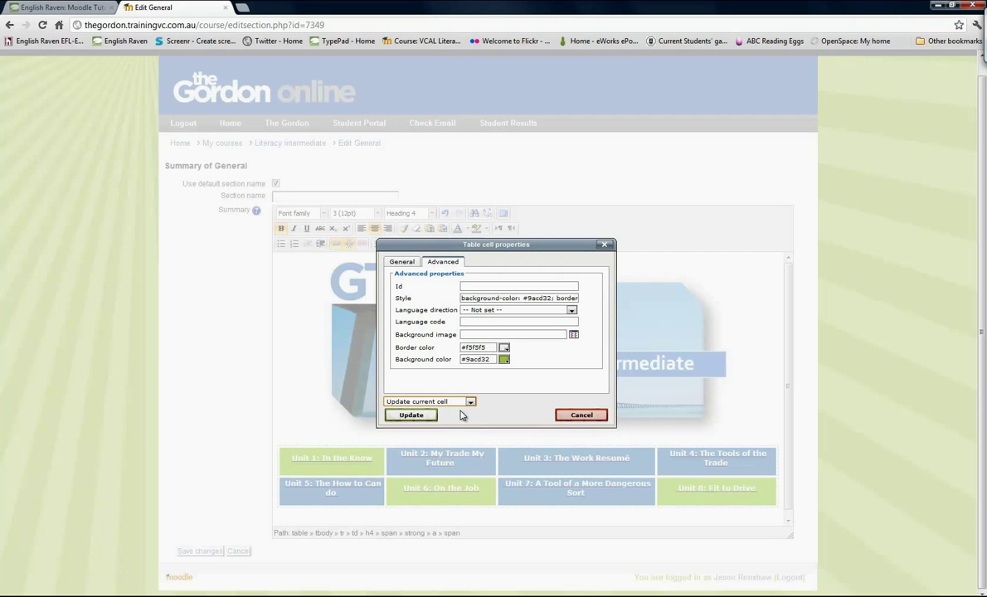
click(412, 415)
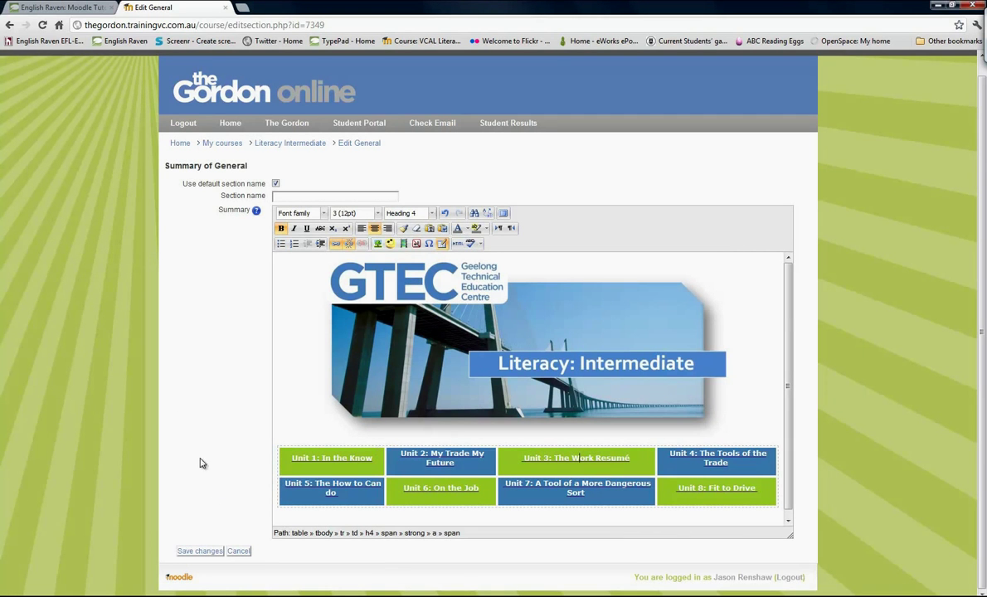
Step: Return to the Literacy Intermediate course page via the breadcrumb link
click(286, 143)
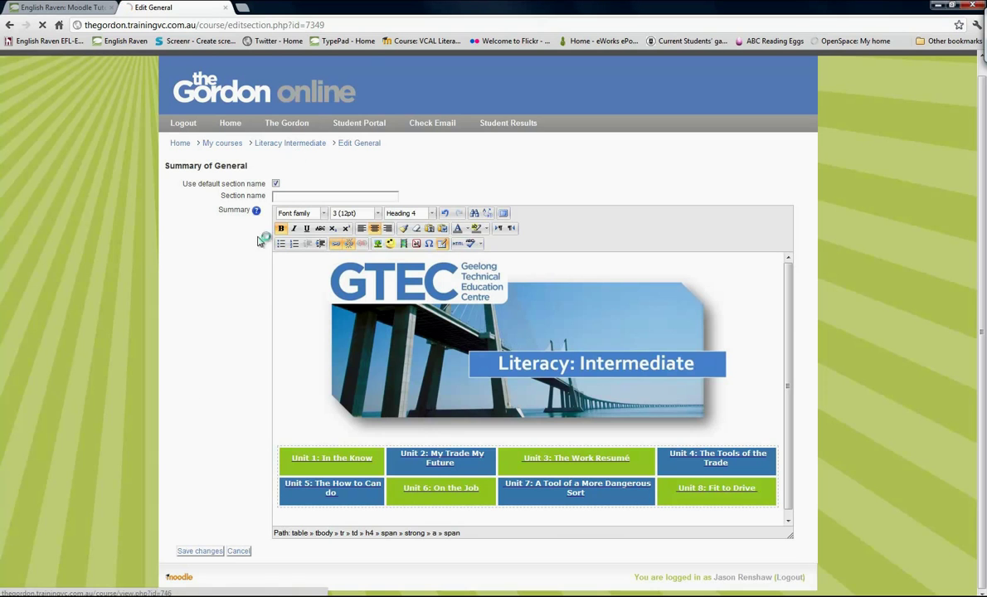